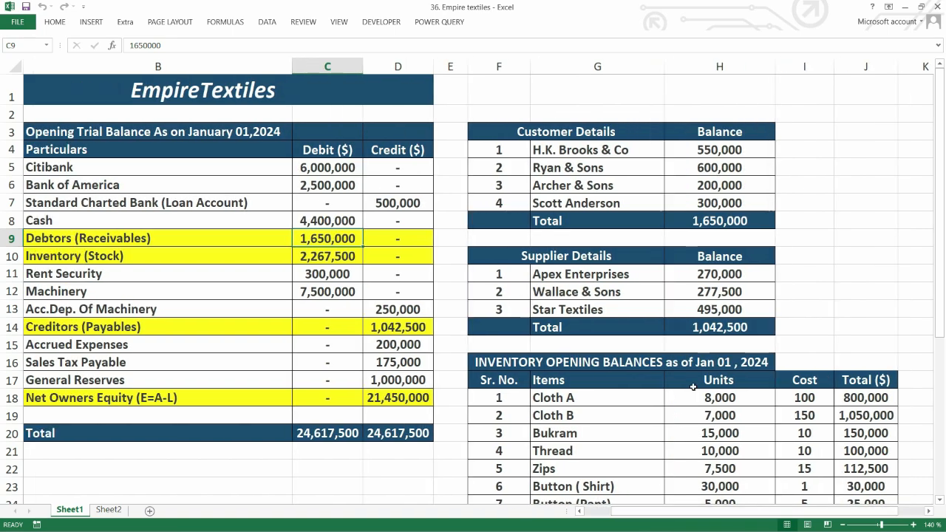
Step: Switch to QuickBooks and open the multiple customer and job entry grid with Customers as the list
key("alt+Tab")
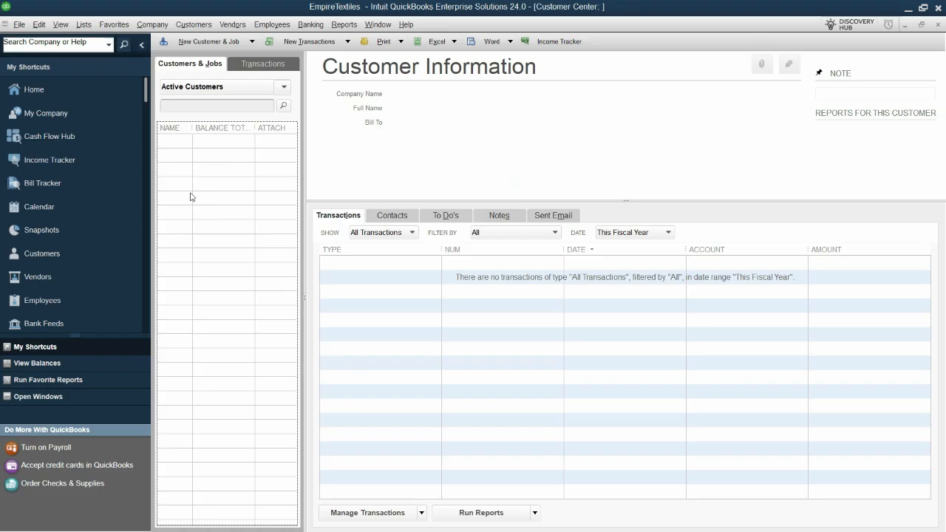
left_click(214, 44)
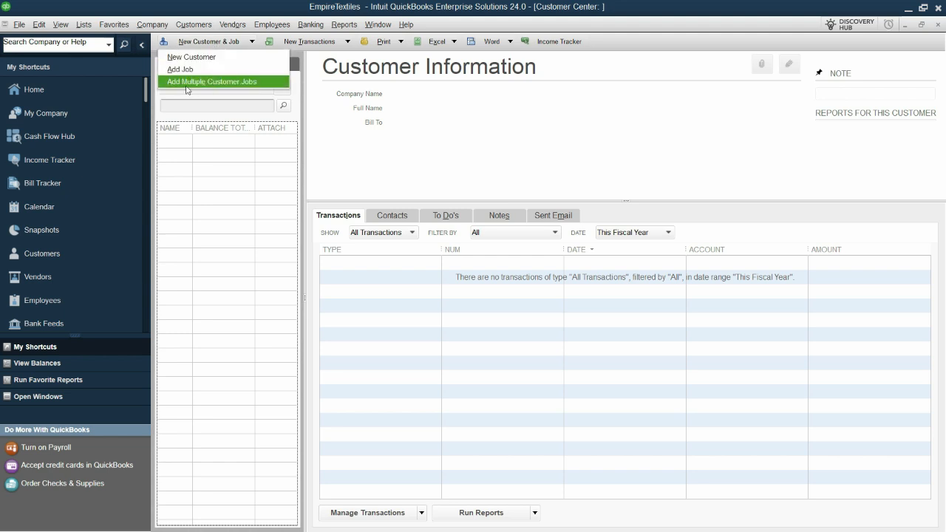
left_click(251, 84)
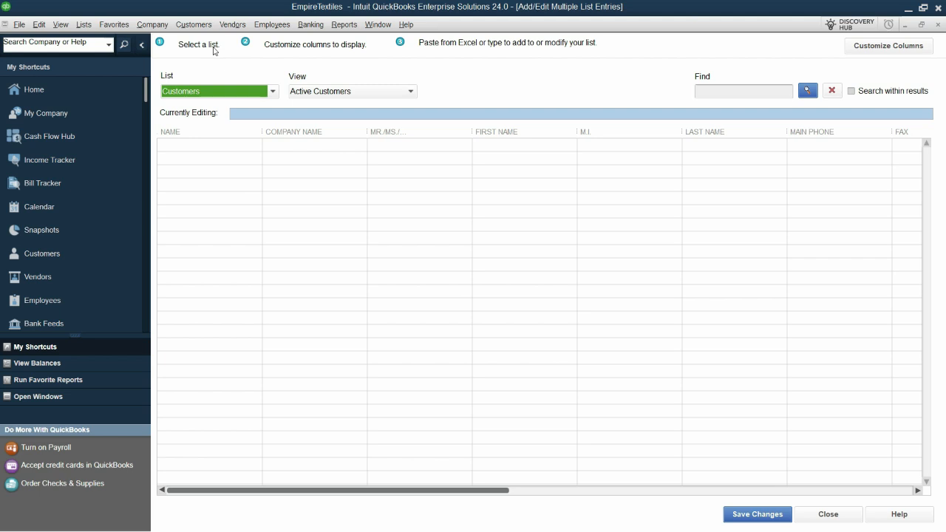
left_click(271, 92)
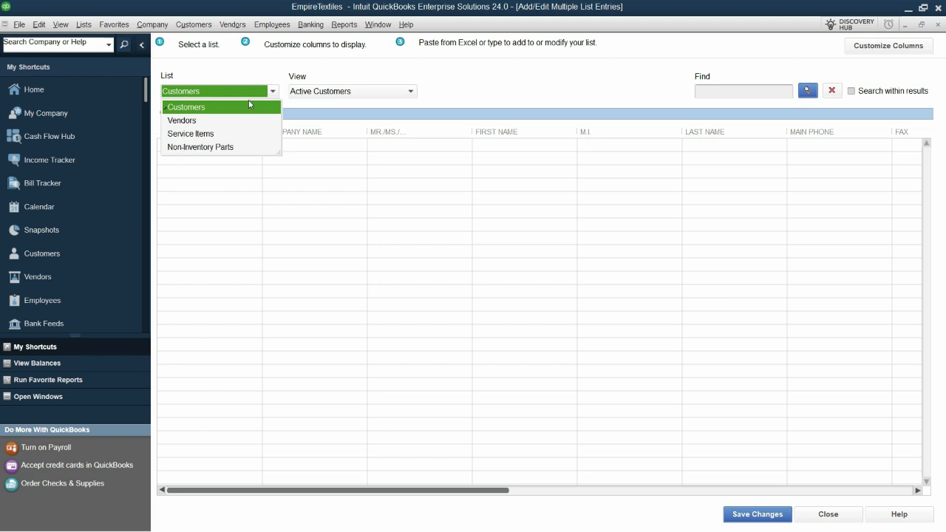
left_click(249, 105)
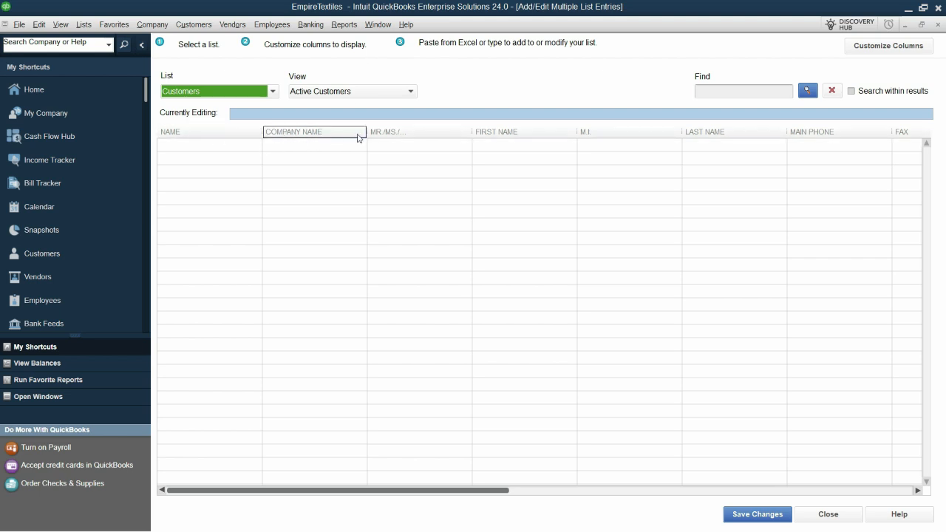
Step: Switch to the Excel workbook and examine the customer names, their balances and the empty column beside them, then return to QuickBooks
key("alt+Tab")
left_click_drag(567, 135, 575, 190)
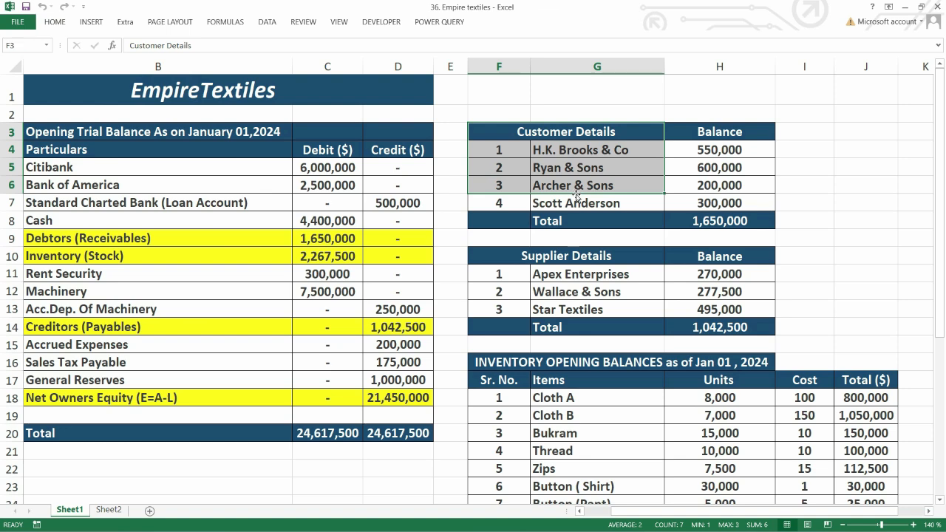
left_click(592, 148)
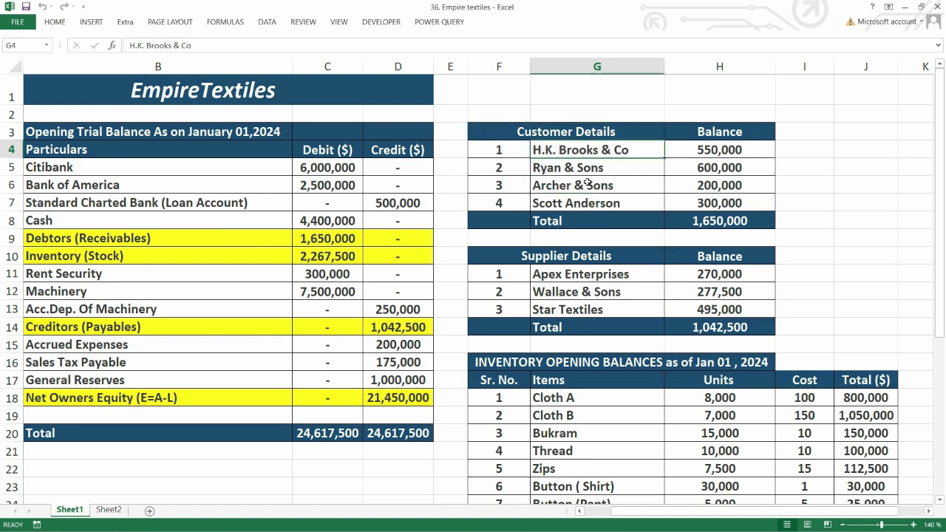
left_click_drag(589, 148, 590, 198)
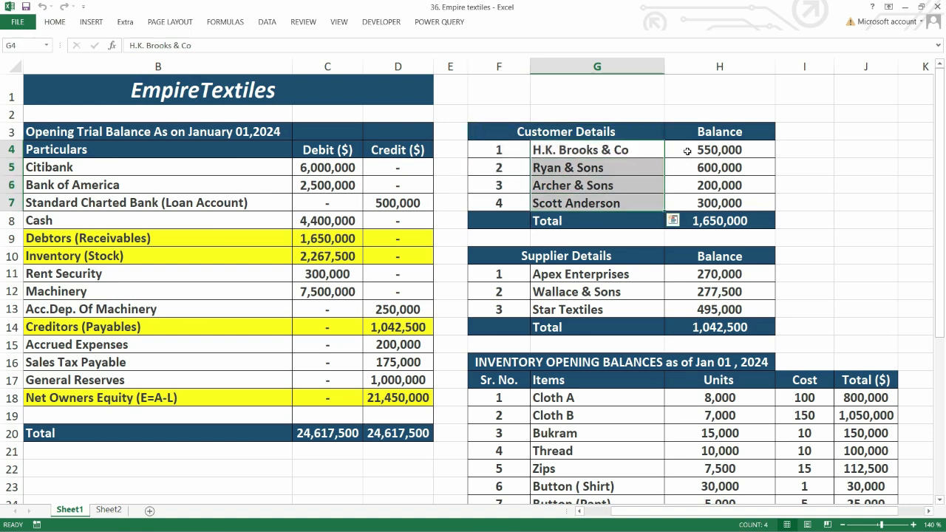
left_click_drag(757, 150, 754, 201)
left_click(813, 132)
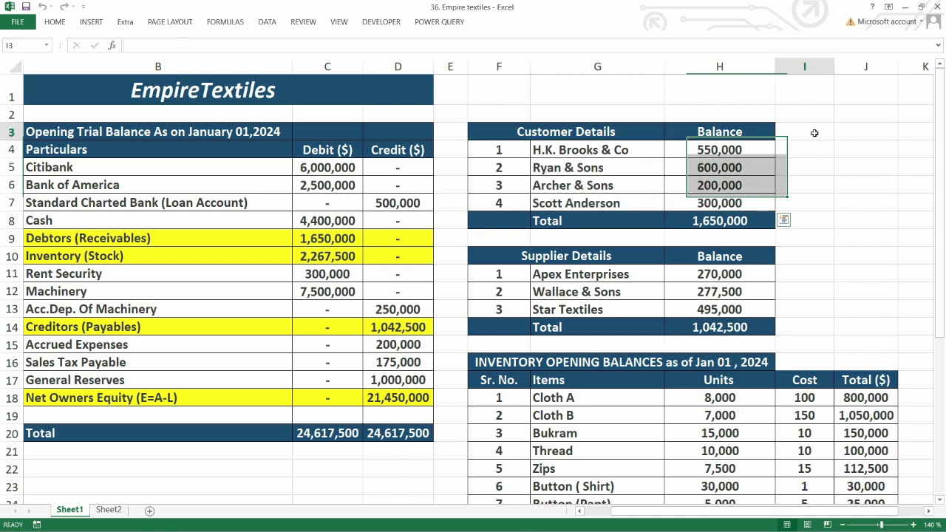
left_click_drag(813, 150, 814, 192)
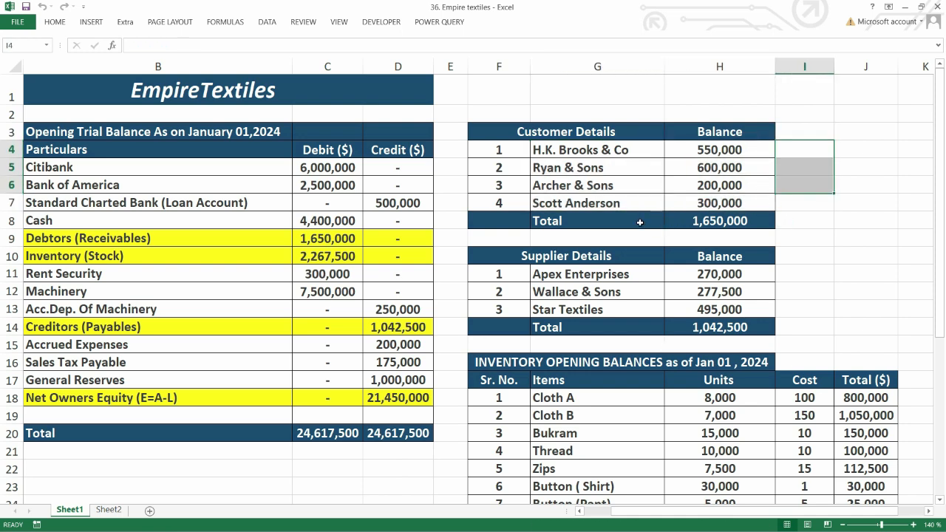
key("alt+Tab")
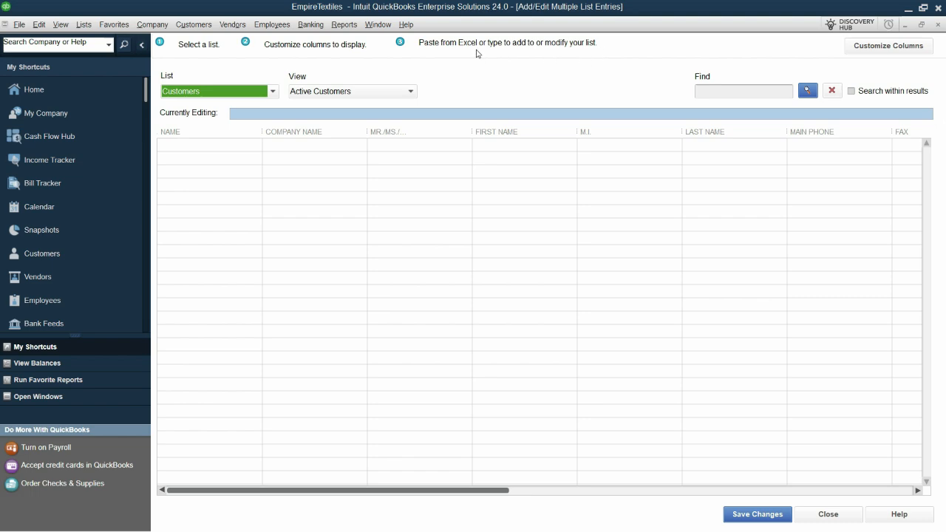
Step: Copy the customer rows from the Excel sheet and switch back to the QuickBooks entry grid
key("alt+Tab")
left_click_drag(642, 153, 838, 203)
key("ctrl+c")
key("alt+Tab")
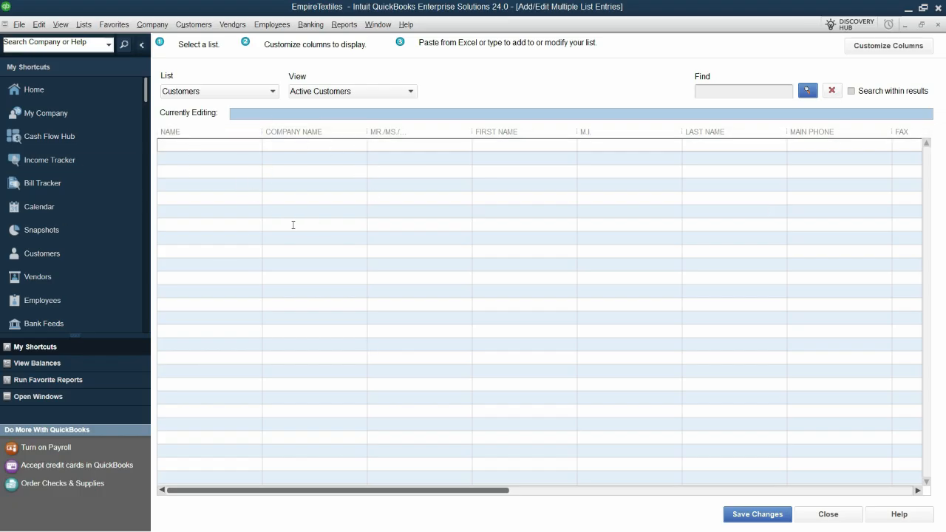
Step: In the Excel sheet, add the heading Opening Date in I3 and enter 01-01-2024 in I4
key("alt+Tab")
type("Open")
key("Escape")
type("Opening")
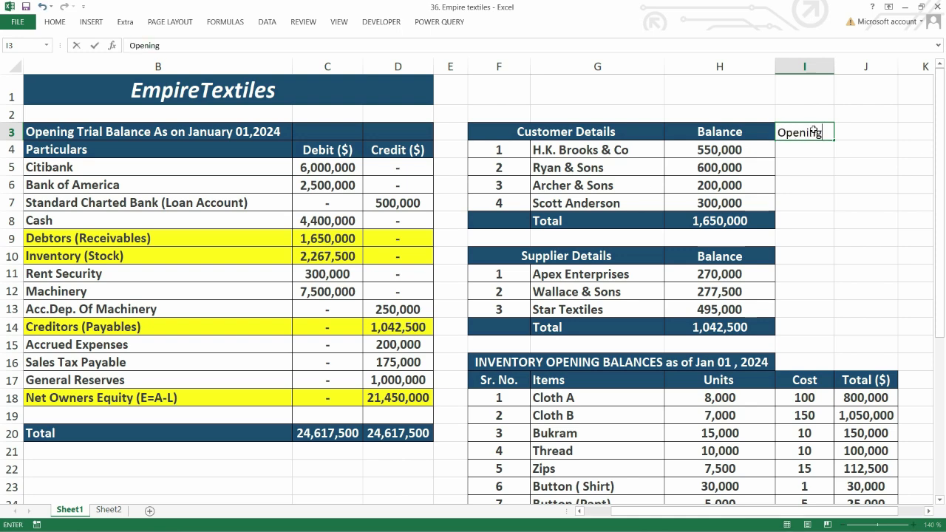
type(" Date")
key("Return")
type("01-01")
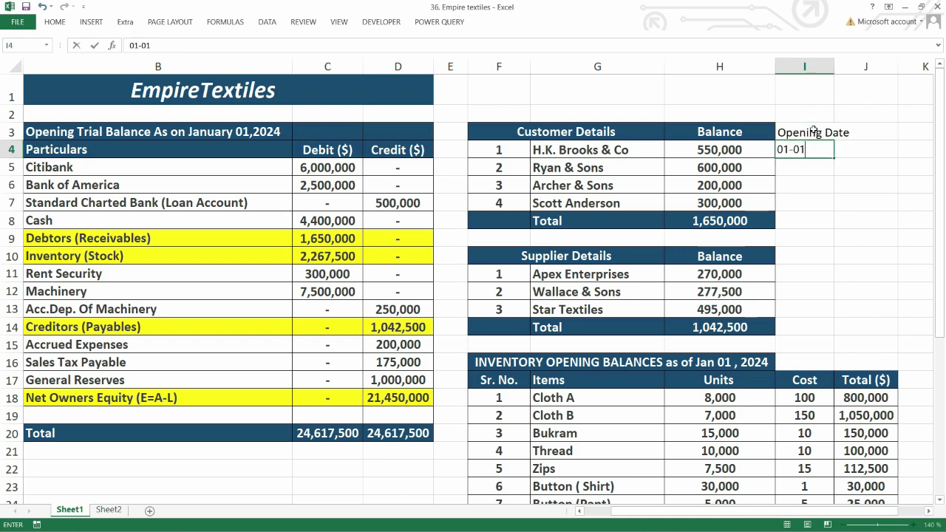
type("-2024")
key("Return")
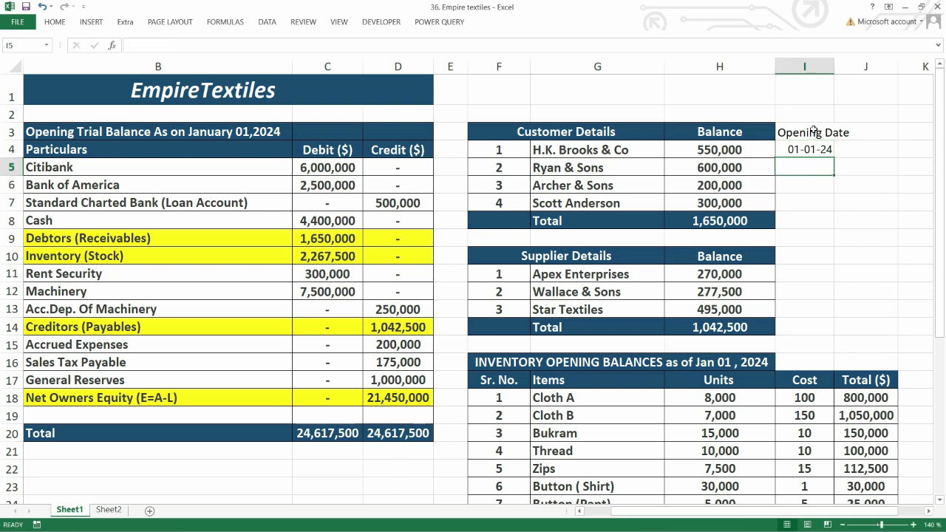
Step: Fill the opening date down from I4 to I7 as copied cells instead of a series
left_click(821, 152)
left_click_drag(833, 159, 835, 208)
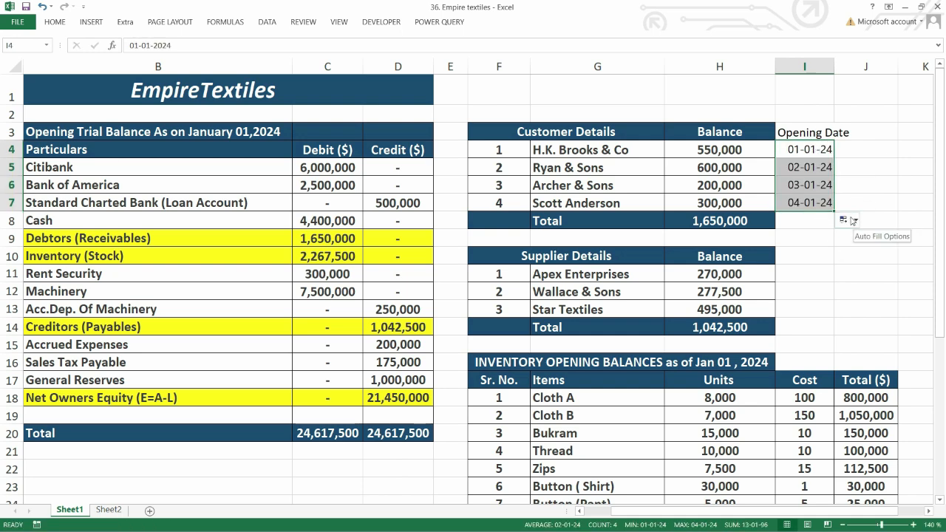
left_click(854, 221)
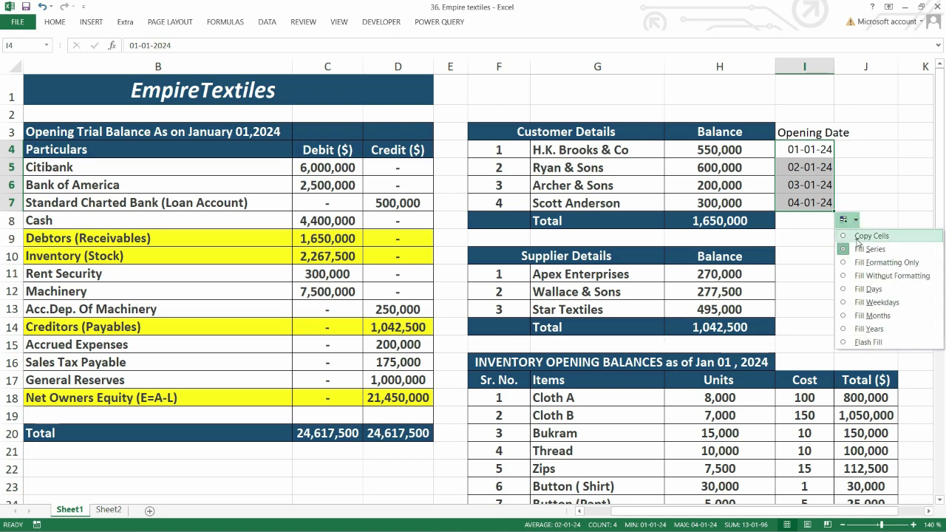
left_click(872, 236)
left_click(804, 236)
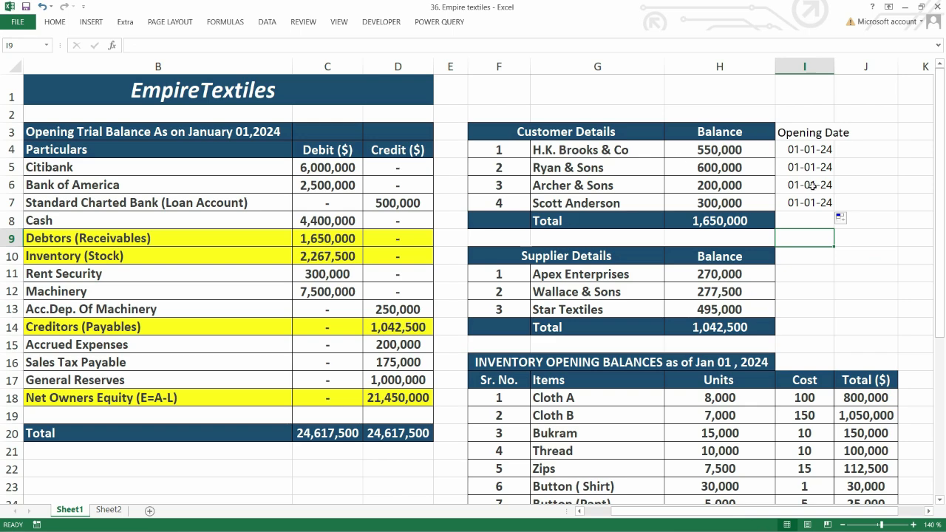
Step: Switch to QuickBooks and customize the grid's columns, removing every chosen column except Name
key("alt+Tab")
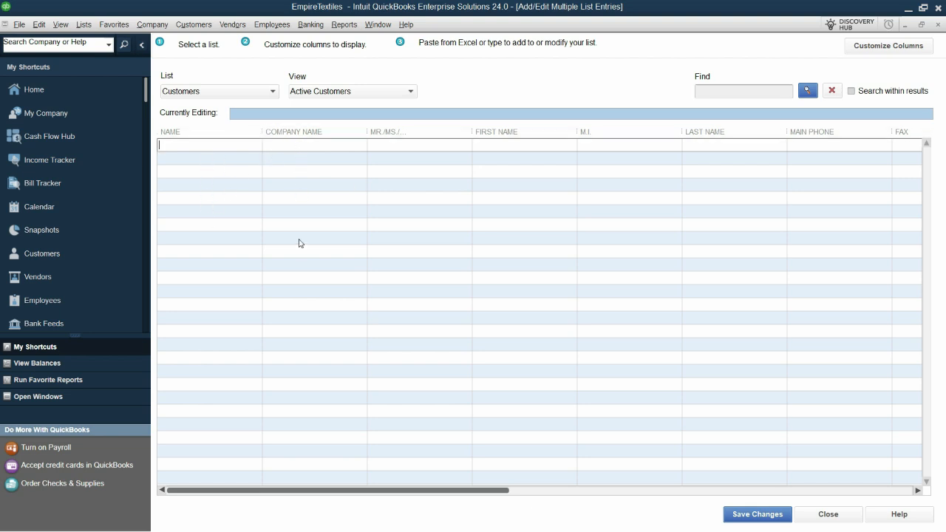
left_click(902, 48)
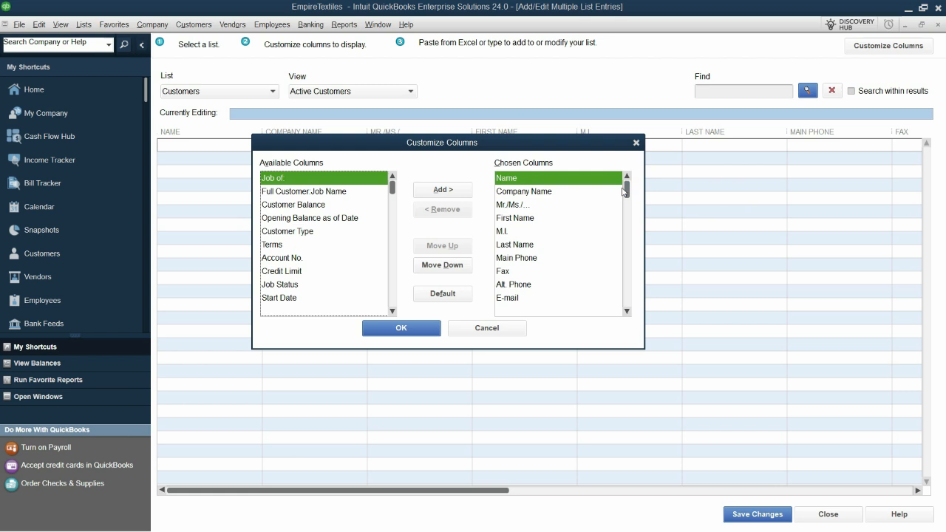
left_click_drag(627, 195, 626, 310)
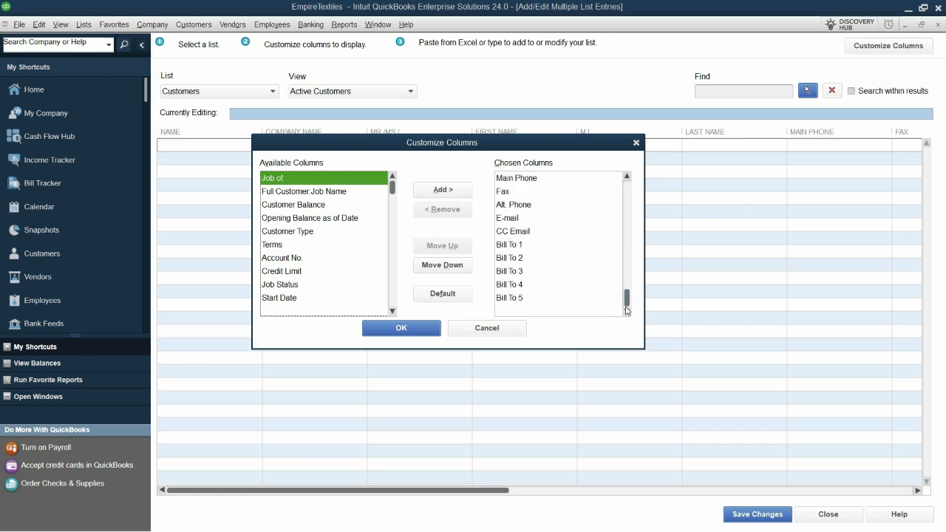
left_click(532, 299)
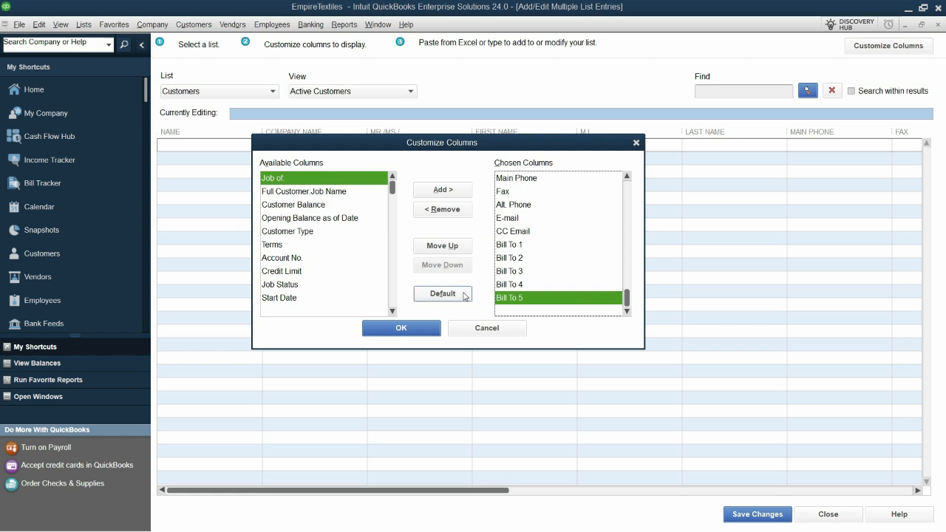
left_click(443, 210)
left_click(442, 210)
left_click(443, 210)
left_click(443, 210)
left_click(442, 210)
left_click(442, 210)
left_click(443, 210)
left_click(443, 210)
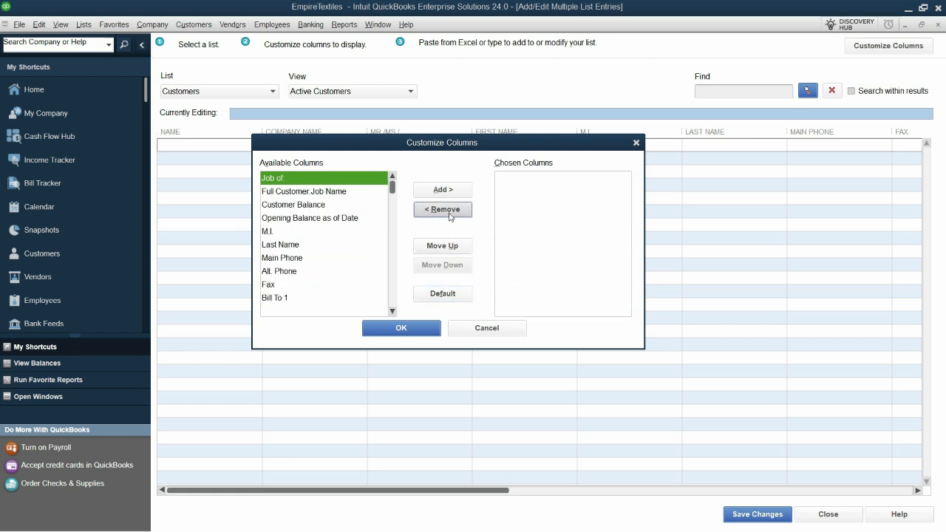
left_click(450, 215)
left_click(450, 215)
left_click(450, 215)
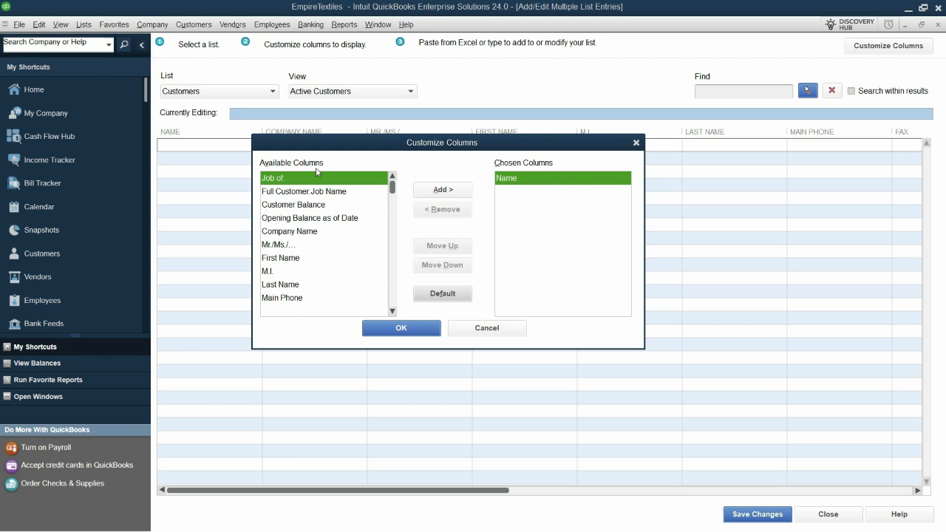
Step: Add Customer Balance and Opening Balance as of Date after Name in the chosen columns and apply the layout
left_click(392, 311)
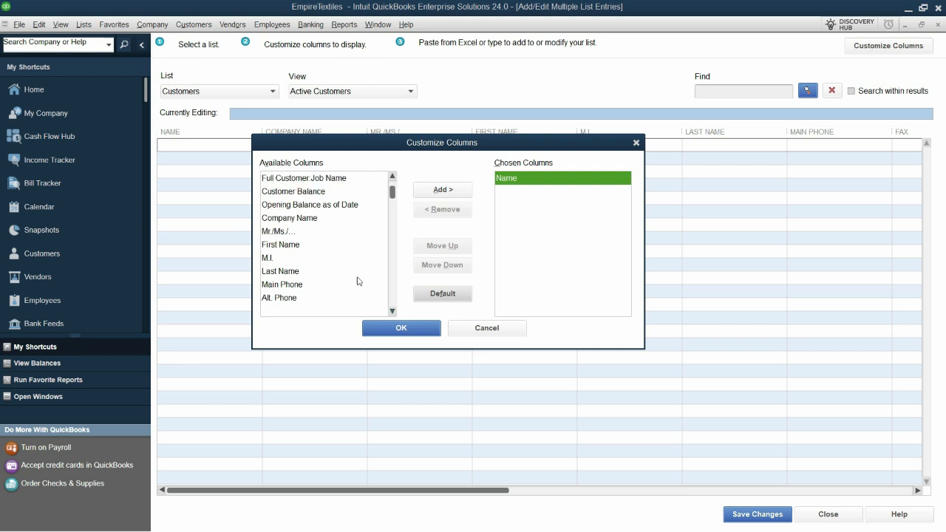
left_click(300, 193)
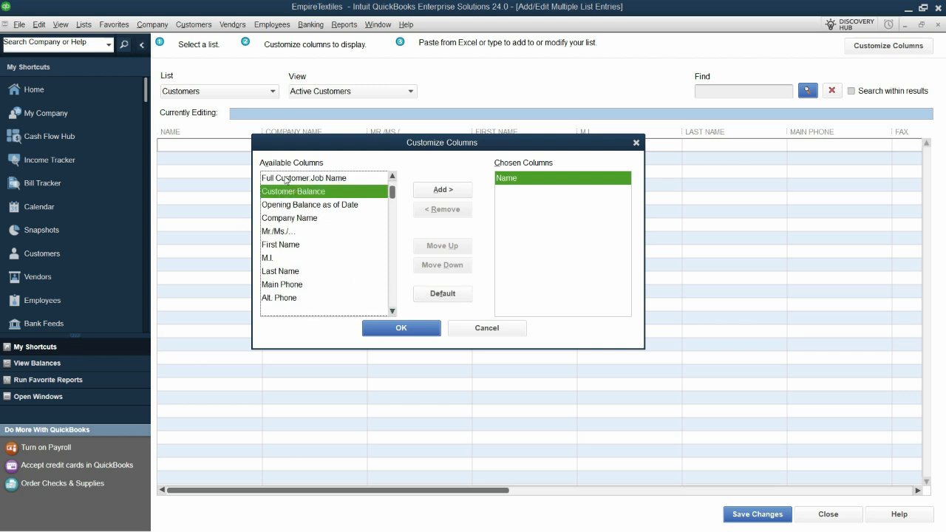
left_click(443, 190)
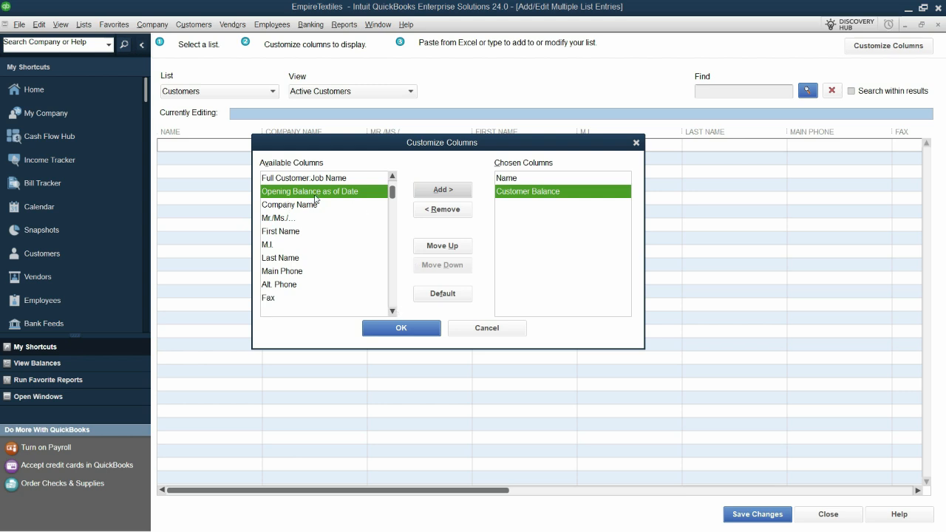
left_click(461, 197)
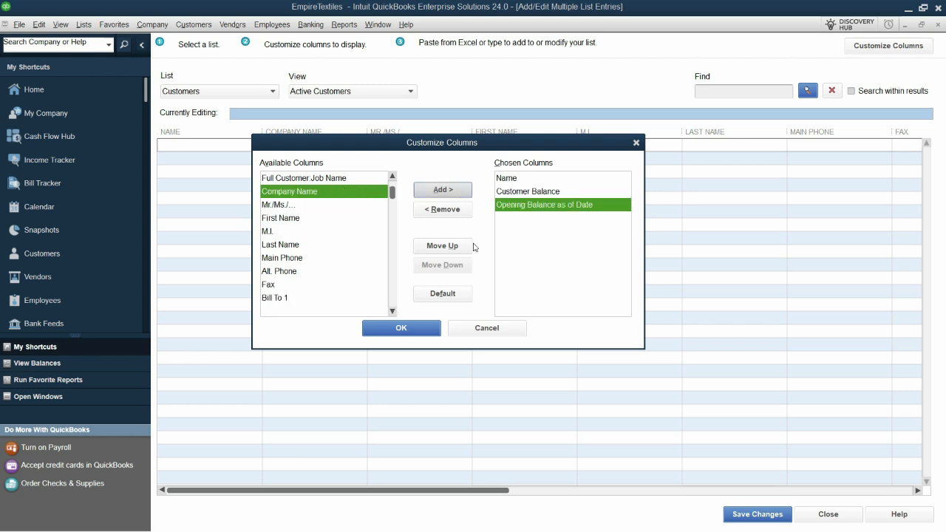
left_click(535, 191)
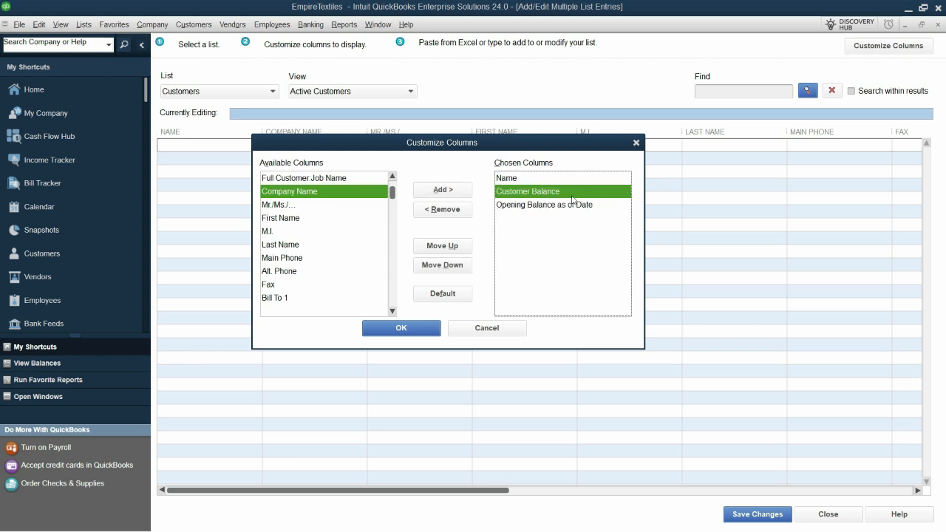
left_click(447, 247)
left_click(449, 265)
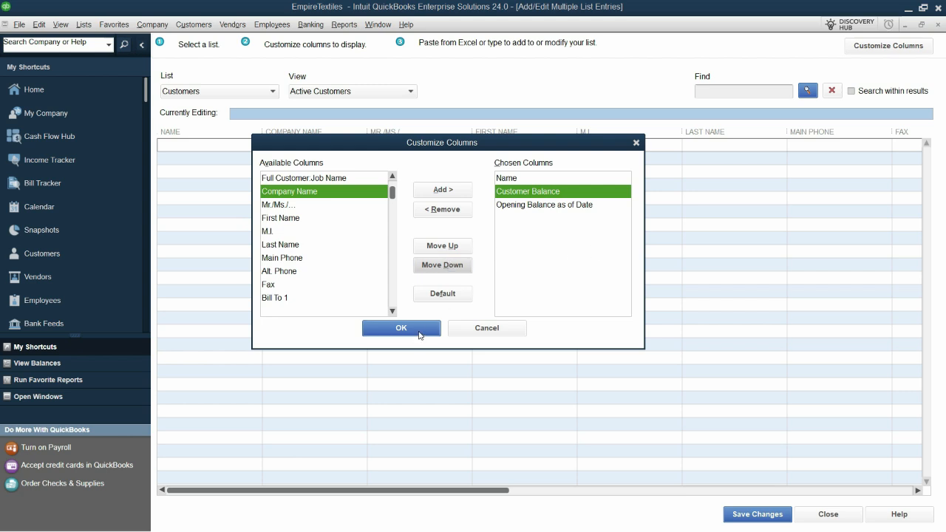
left_click(428, 331)
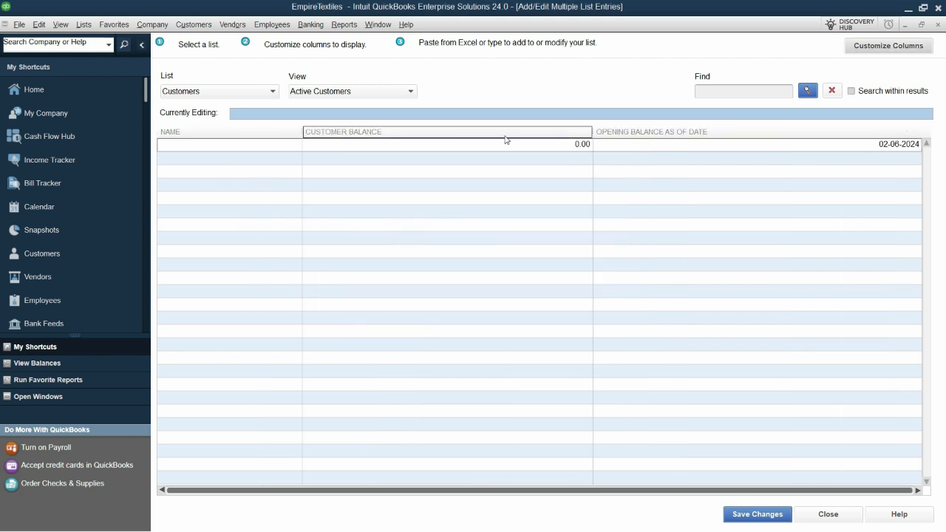
Step: Narrow the Customer Balance column, and paste the four customers' names, balances and opening dates from Excel G4:I7 into the grid
left_click_drag(595, 127, 527, 133)
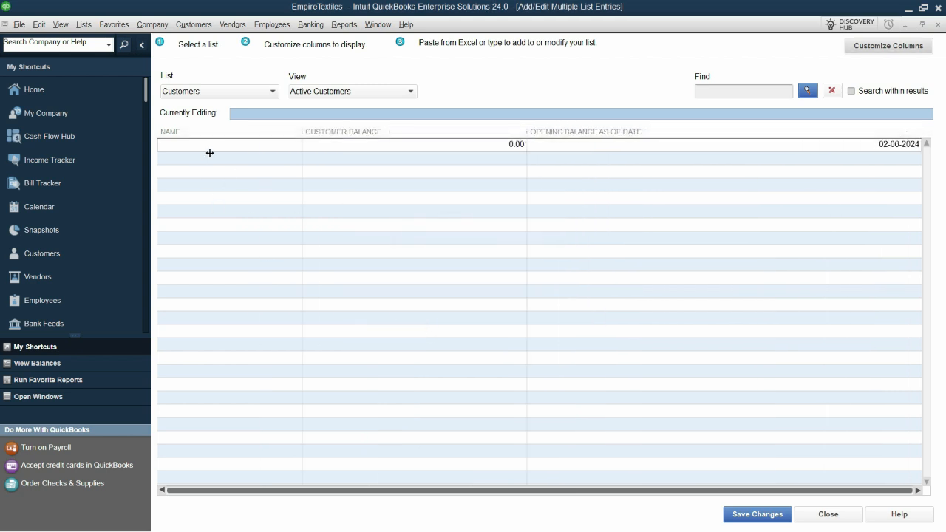
key("alt+Tab")
left_click_drag(591, 145, 795, 208)
key("ctrl+c")
key("alt+Tab")
right_click(237, 139)
left_click(251, 179)
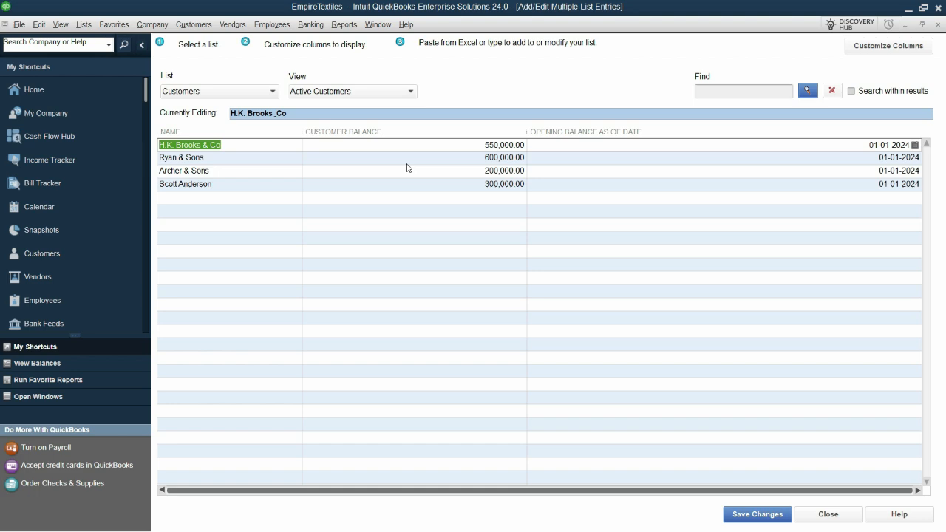
left_click(243, 160)
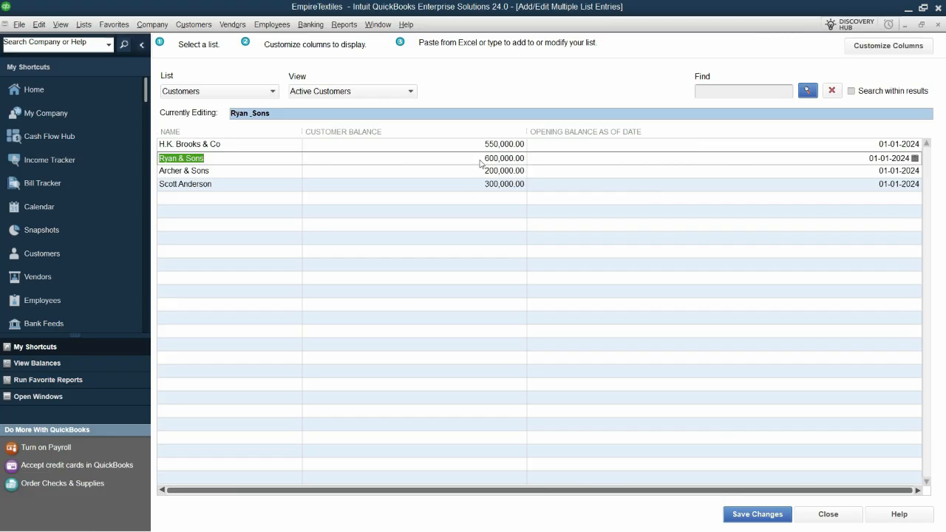
Step: Save the pasted customer records and close the multiple list entries window
left_click(759, 519)
left_click(473, 224)
left_click(826, 514)
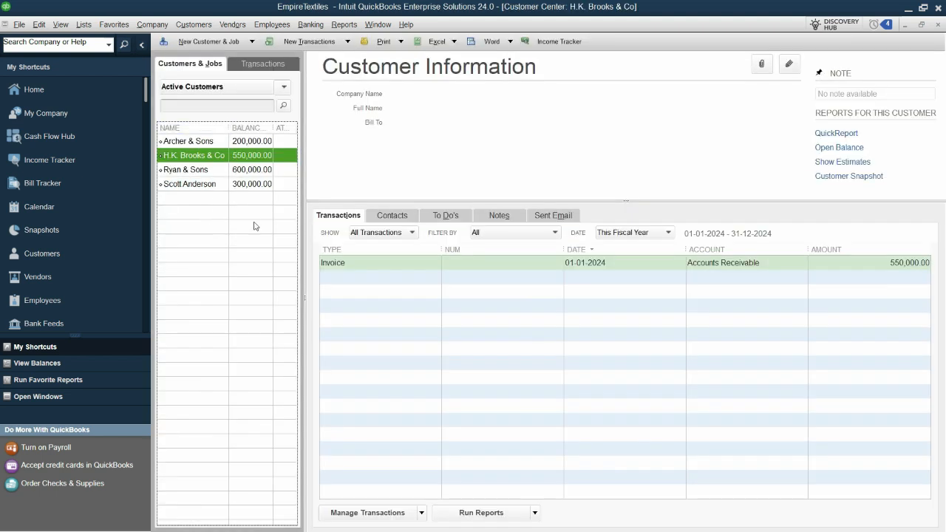
Step: Compare the Debtors (Receivables) amount in the Excel trial balance with Accounts Receivable in the QuickBooks Chart of Accounts
key("alt+Tab")
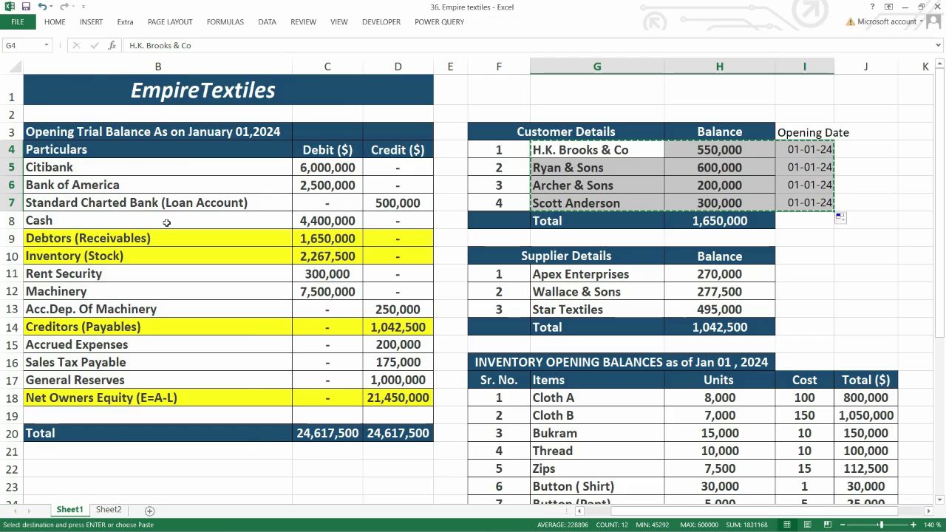
left_click(73, 244)
left_click(304, 241)
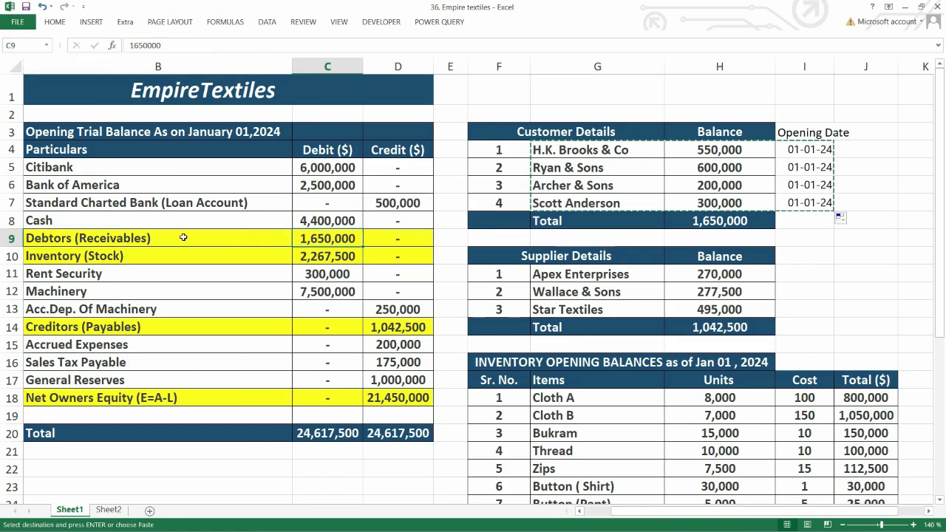
key("alt+Tab")
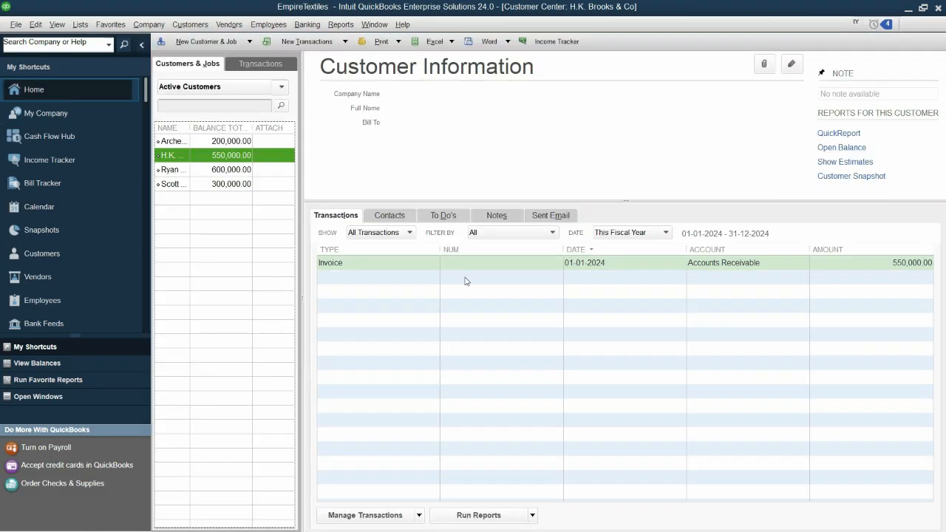
left_click(67, 87)
left_click(788, 102)
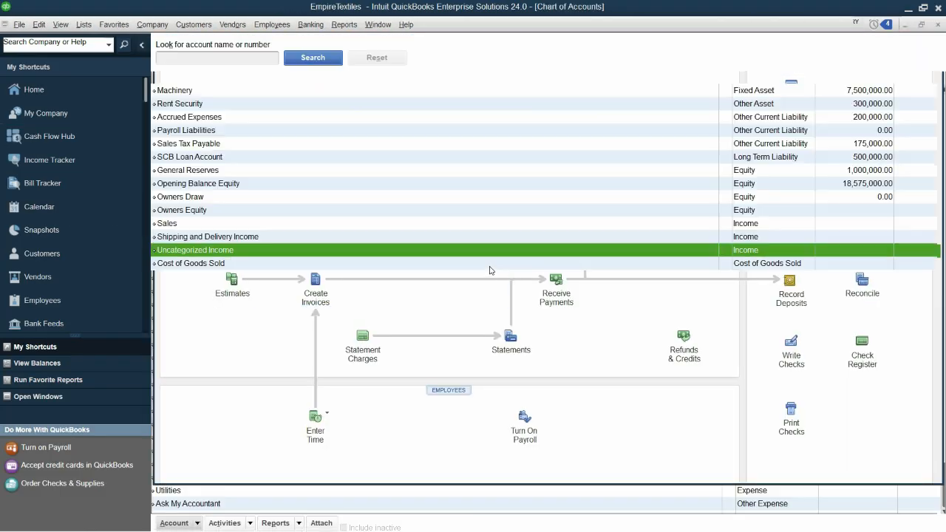
left_click(480, 136)
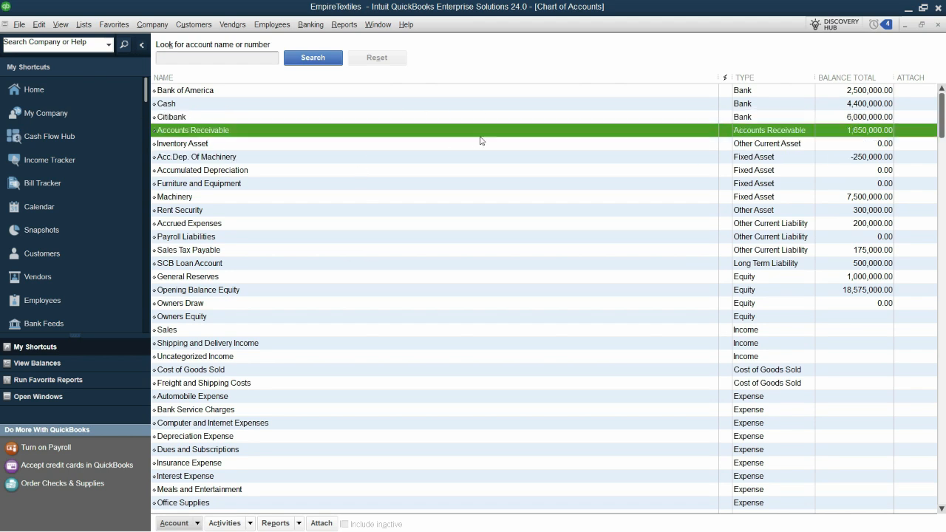